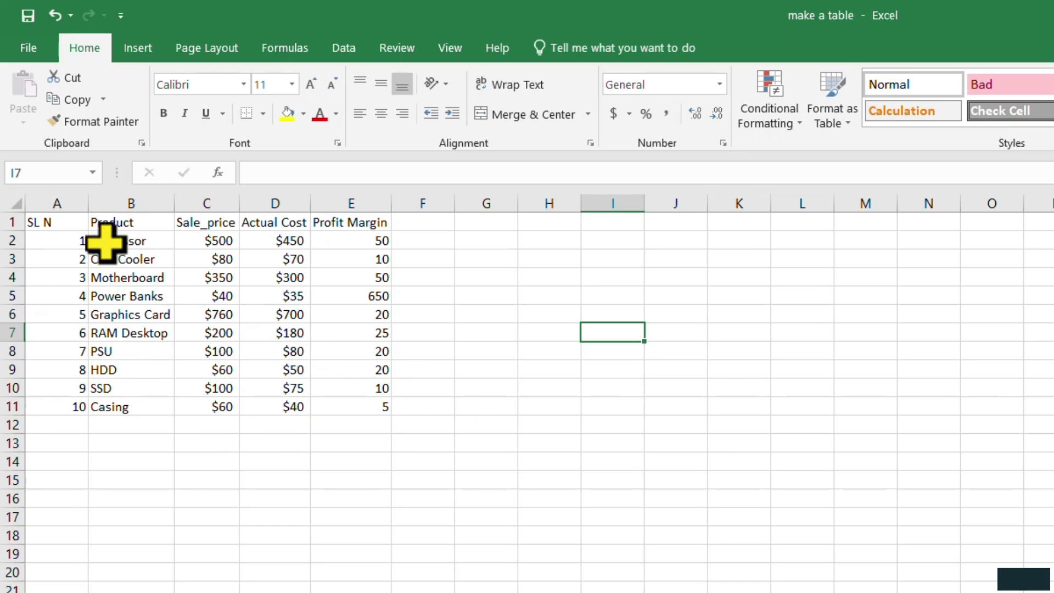
- Format A1:E11 as a table with Table Style Light 9 and a header row
{"action": "left_click", "coordinate": [47, 219]}
{"action": "left_click_drag", "start_coordinate": [47, 220], "coordinate": [377, 412]}
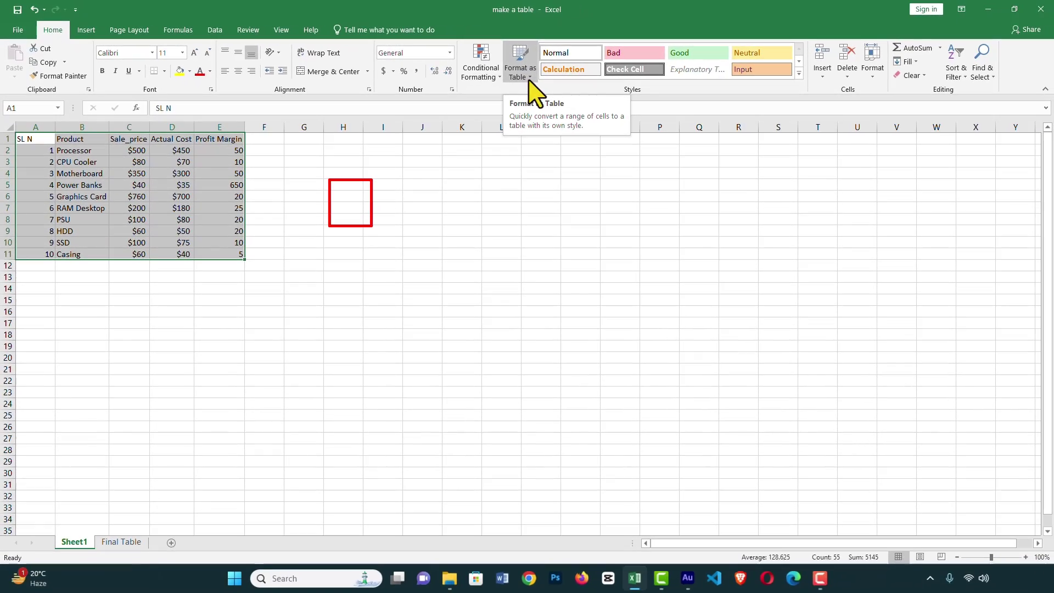
{"action": "left_click", "coordinate": [532, 78]}
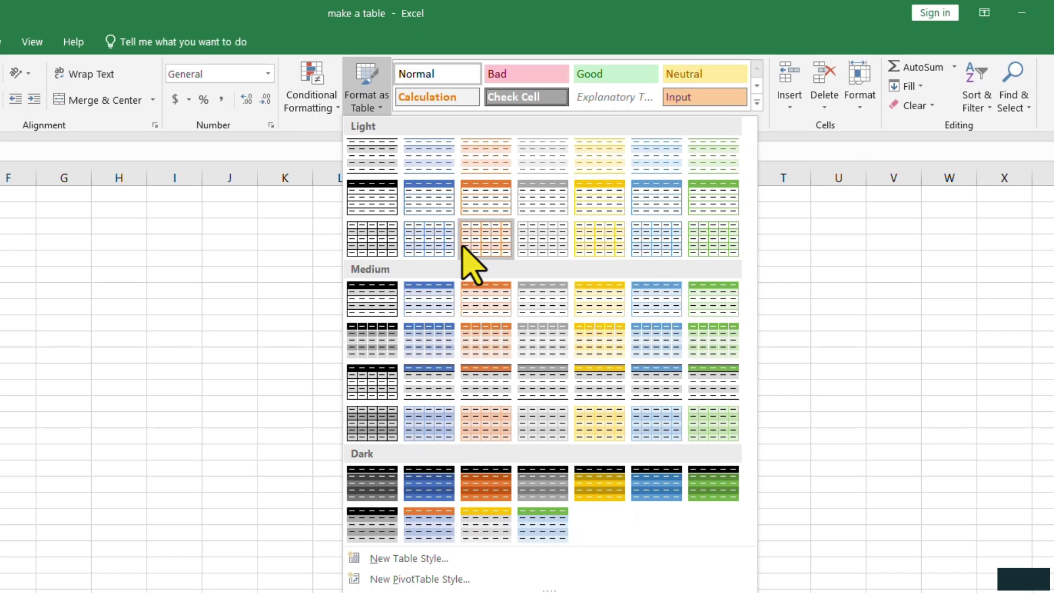
{"action": "left_click", "coordinate": [425, 192]}
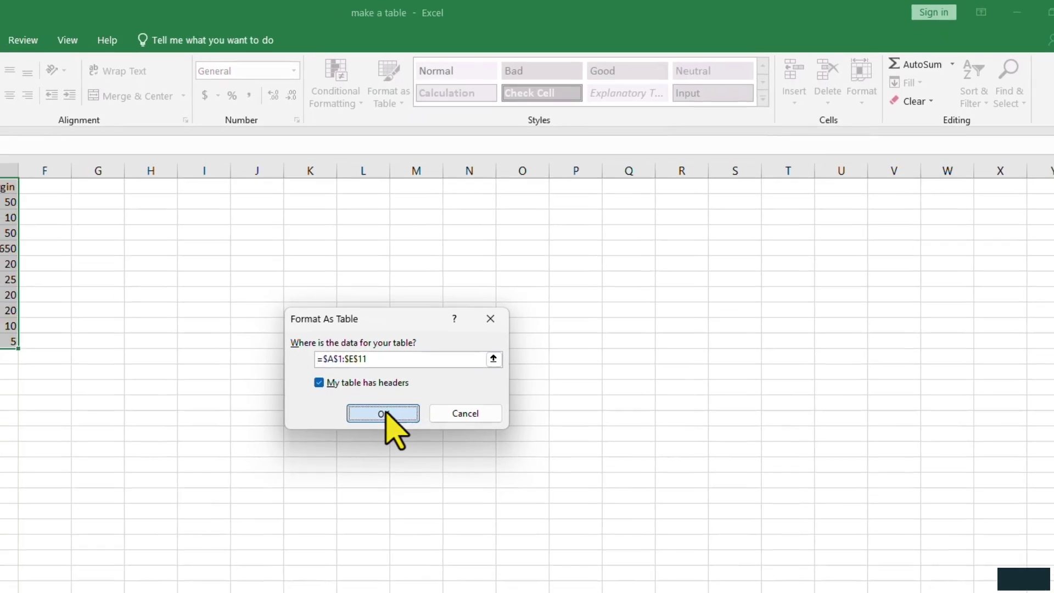
{"action": "left_click", "coordinate": [361, 431]}
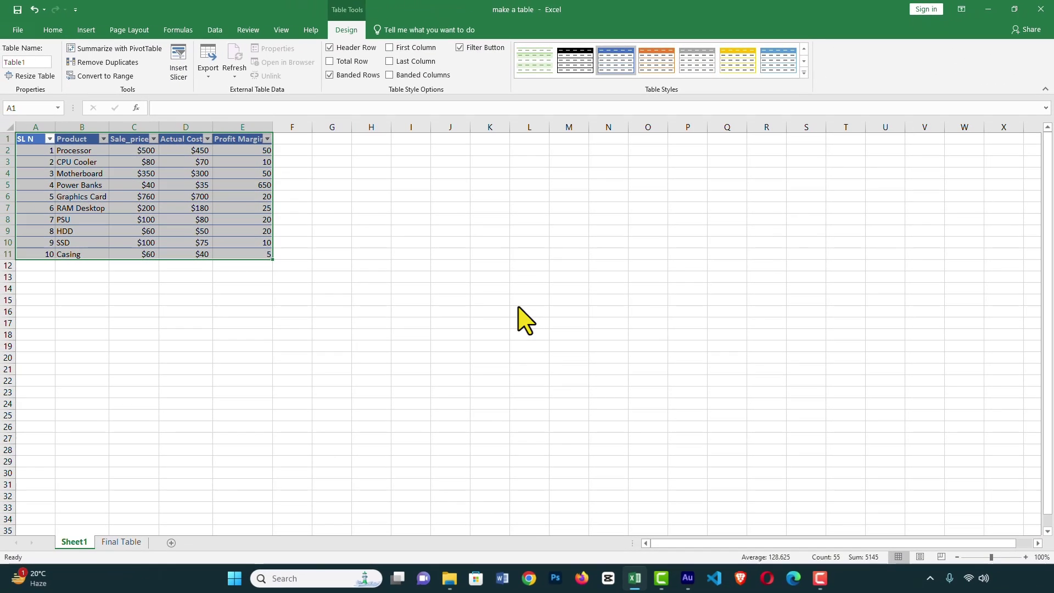
- Add a Total row summing Profit Margin to 860 and a bold first column
{"action": "left_click", "coordinate": [427, 297]}
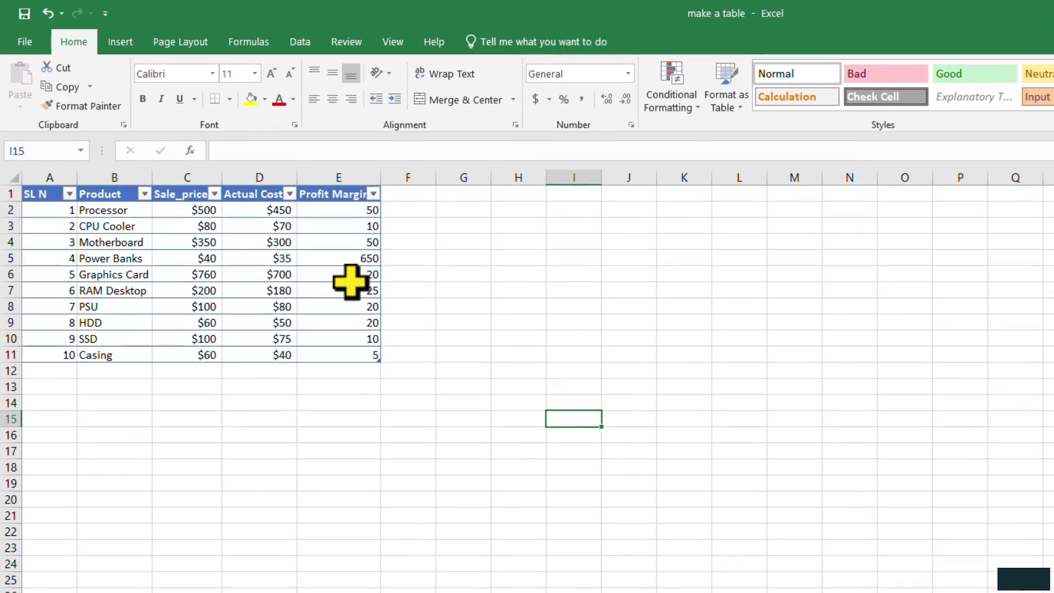
{"action": "left_click", "coordinate": [317, 254]}
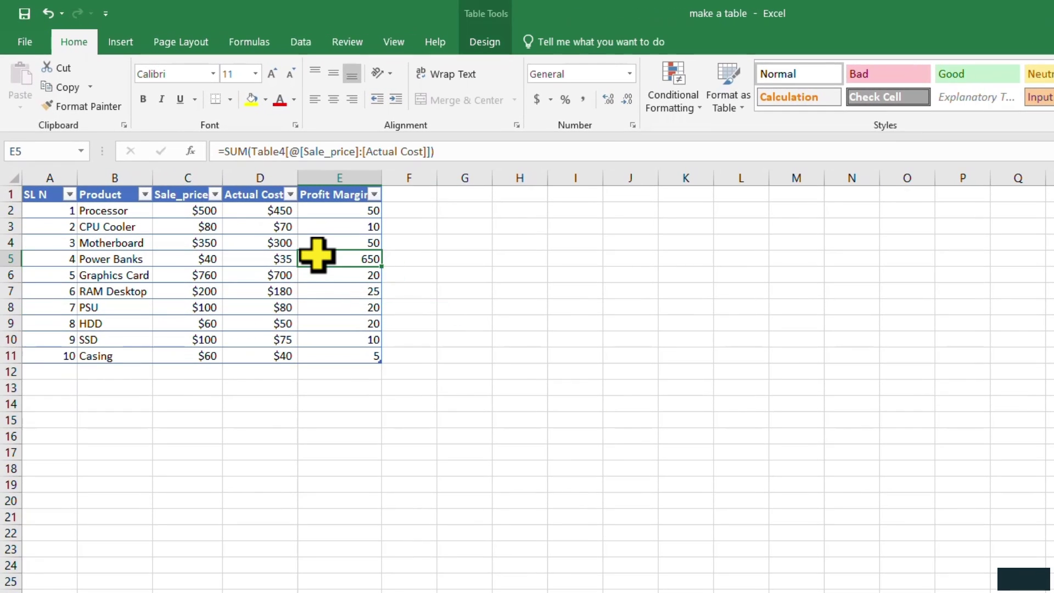
{"action": "left_click", "coordinate": [486, 42]}
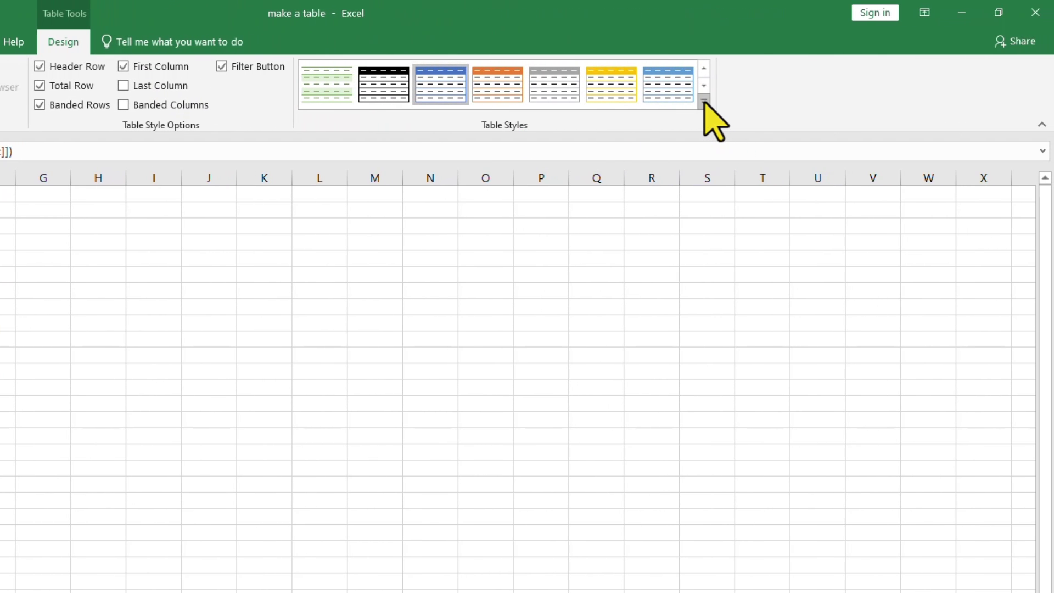
- Apply Table Style Medium 9 from the full Table Styles gallery
{"action": "left_click", "coordinate": [704, 102]}
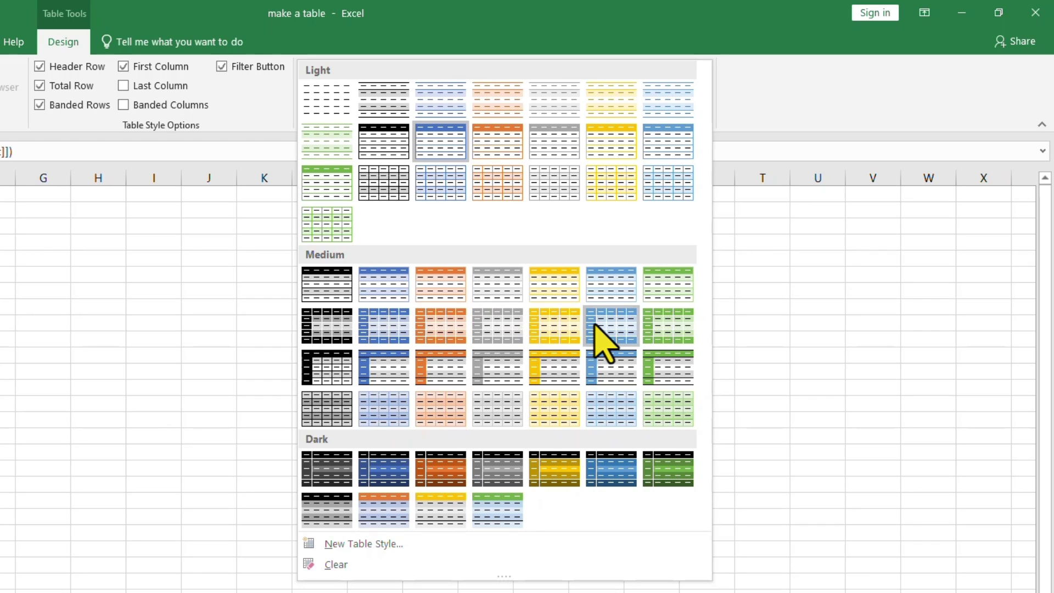
{"action": "left_click", "coordinate": [383, 327]}
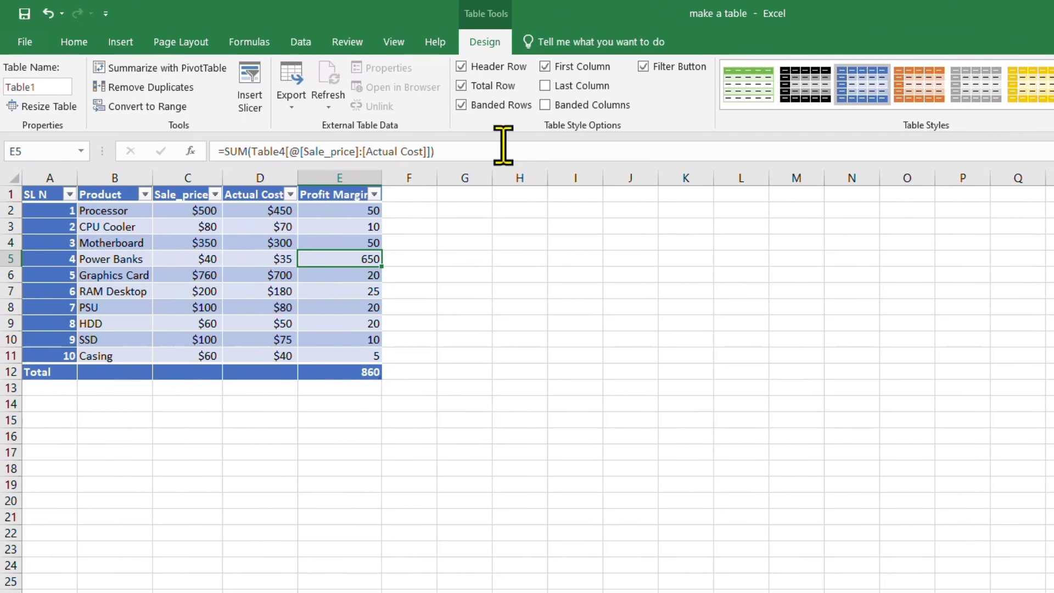
- Toggle Last Column on and off again, then switch on Banded Columns
{"action": "left_click", "coordinate": [559, 87]}
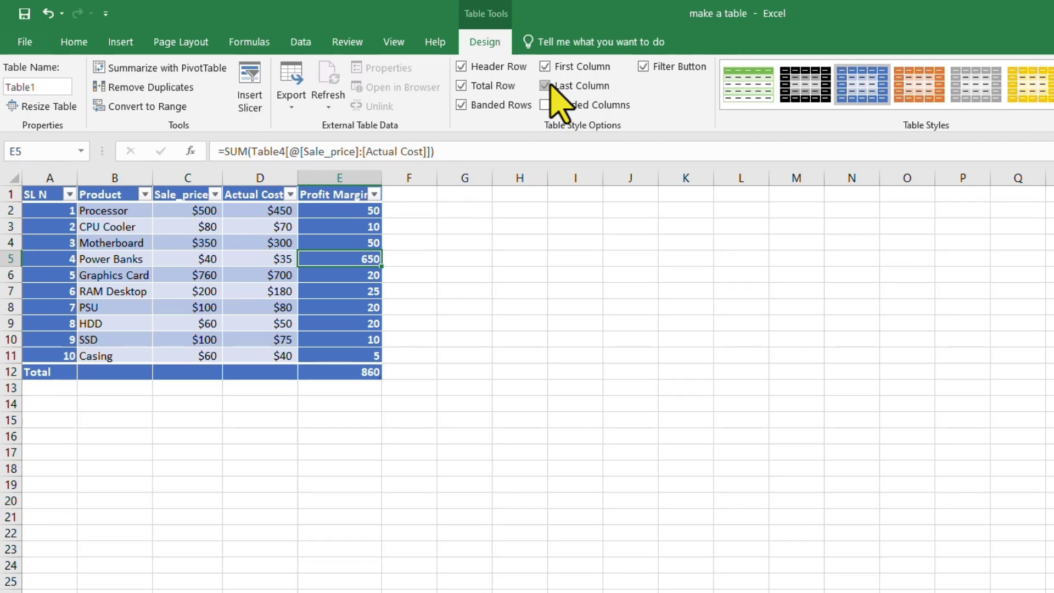
{"action": "left_click", "coordinate": [549, 86]}
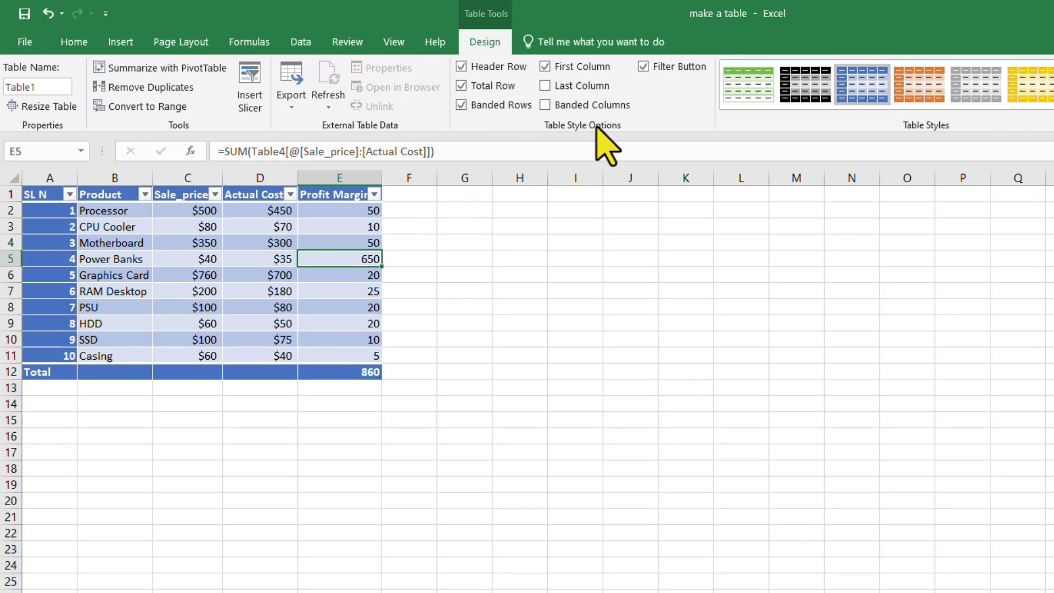
{"action": "left_click", "coordinate": [548, 106]}
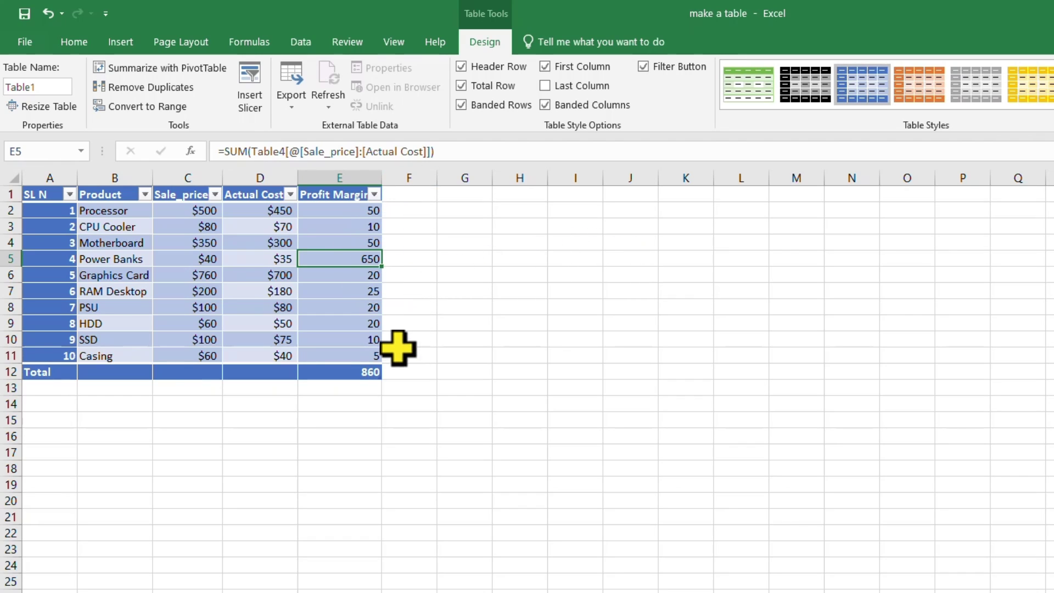
- Resize Table1 to =$A$1:$F$12, adding a blank Column1 in column F
{"action": "left_click", "coordinate": [48, 106]}
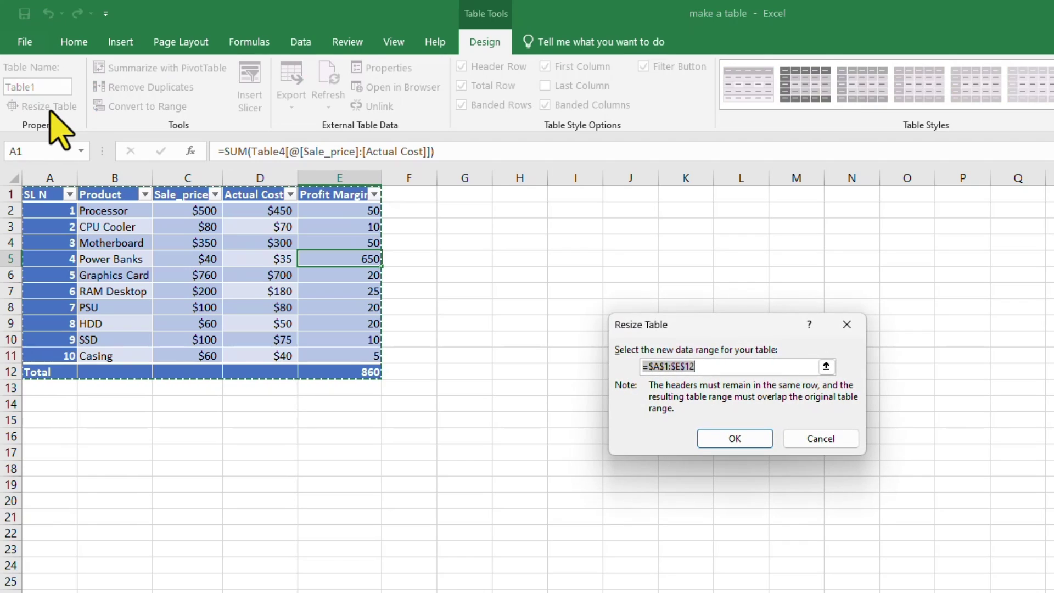
{"action": "left_click_drag", "start_coordinate": [675, 321], "coordinate": [609, 189]}
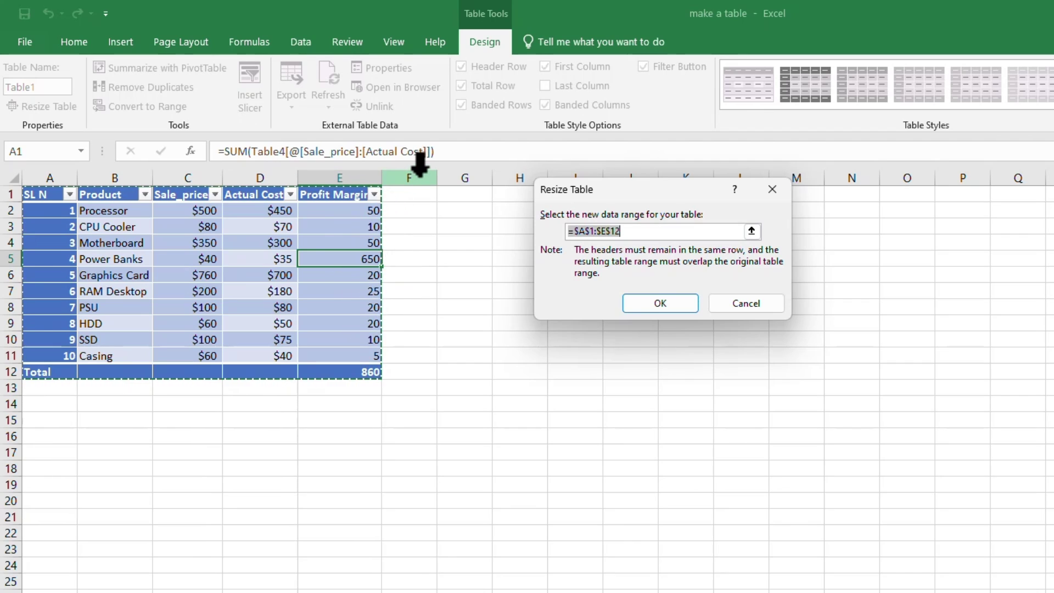
{"action": "left_click", "coordinate": [606, 231]}
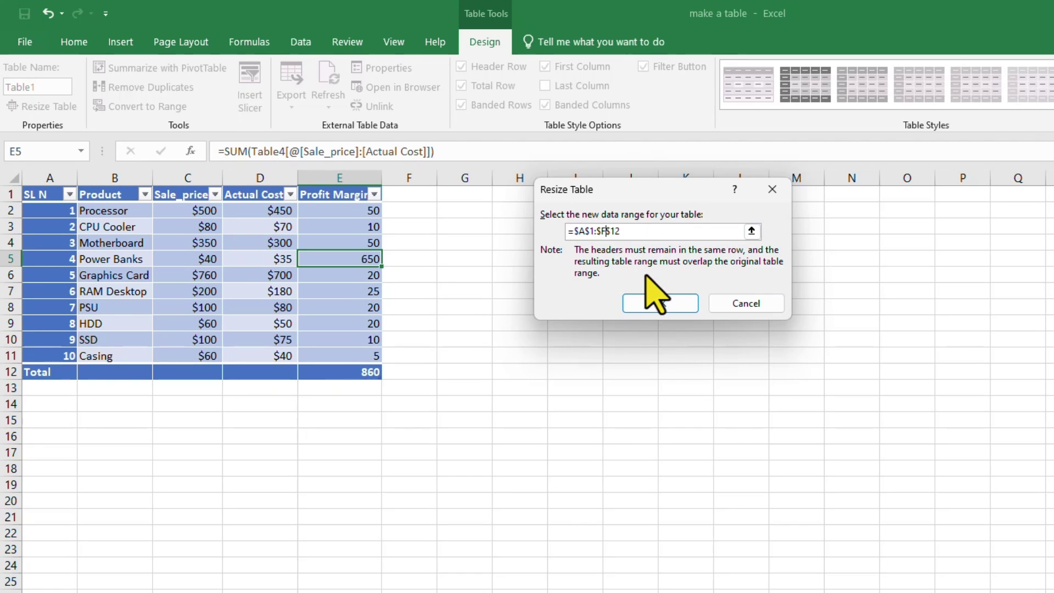
{"action": "left_click", "coordinate": [653, 304]}
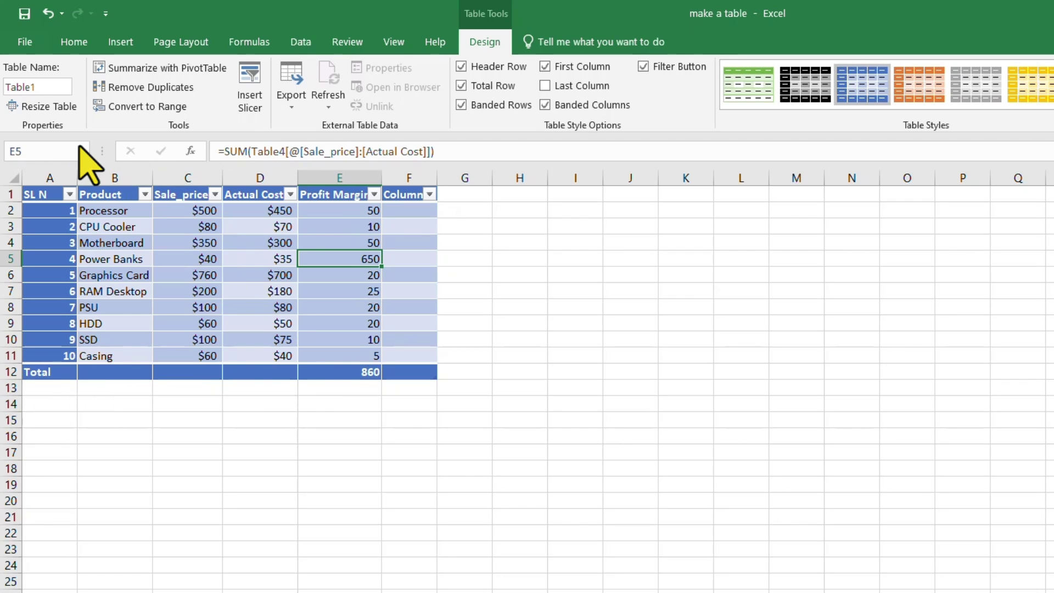
- Resize the table to end at row 14, leaving blank rows 12 and 13
{"action": "left_click", "coordinate": [62, 108]}
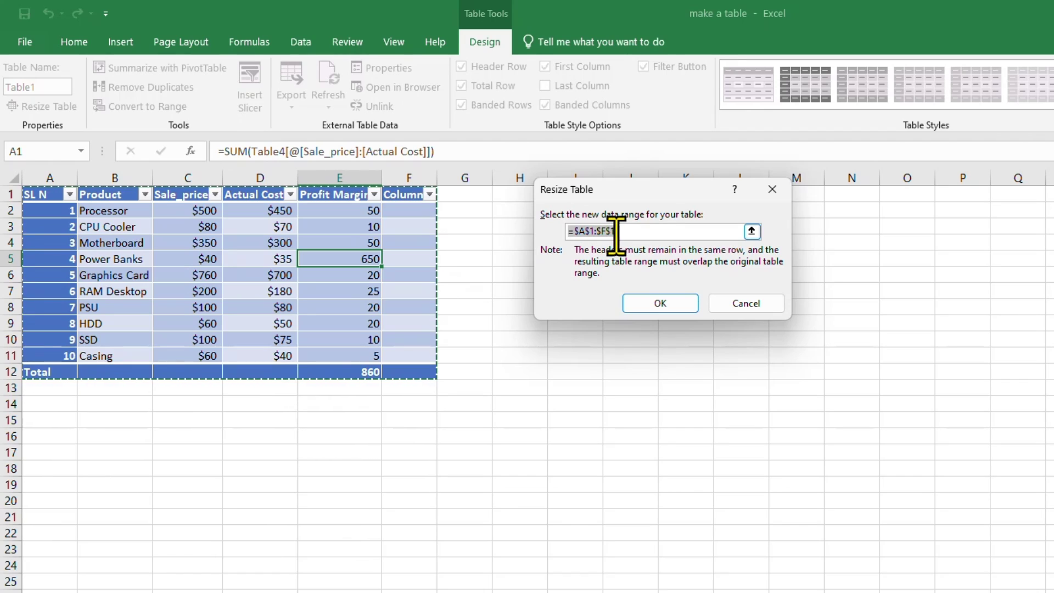
{"action": "left_click", "coordinate": [625, 233]}
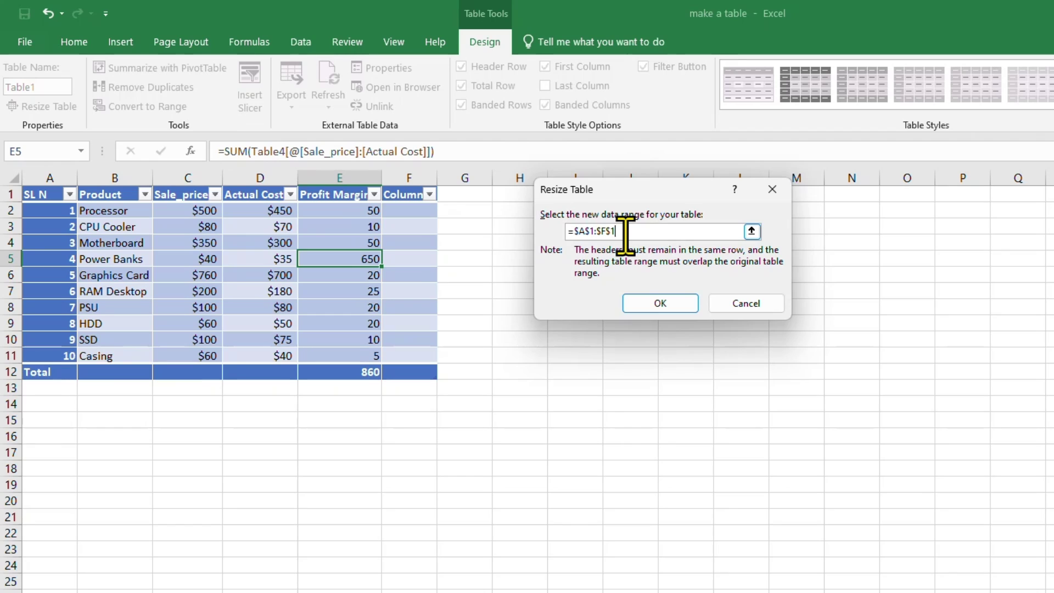
{"action": "key", "text": "Return"}
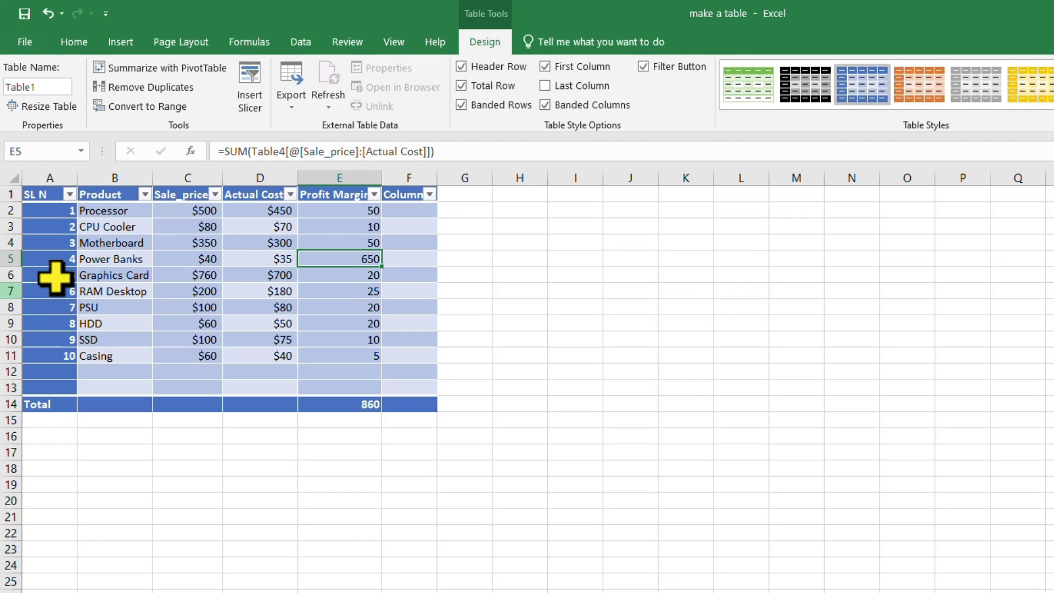
- Fill the Sale_price cells C2:C11 with Orange, Lighter 40%
{"action": "left_click", "coordinate": [183, 178]}
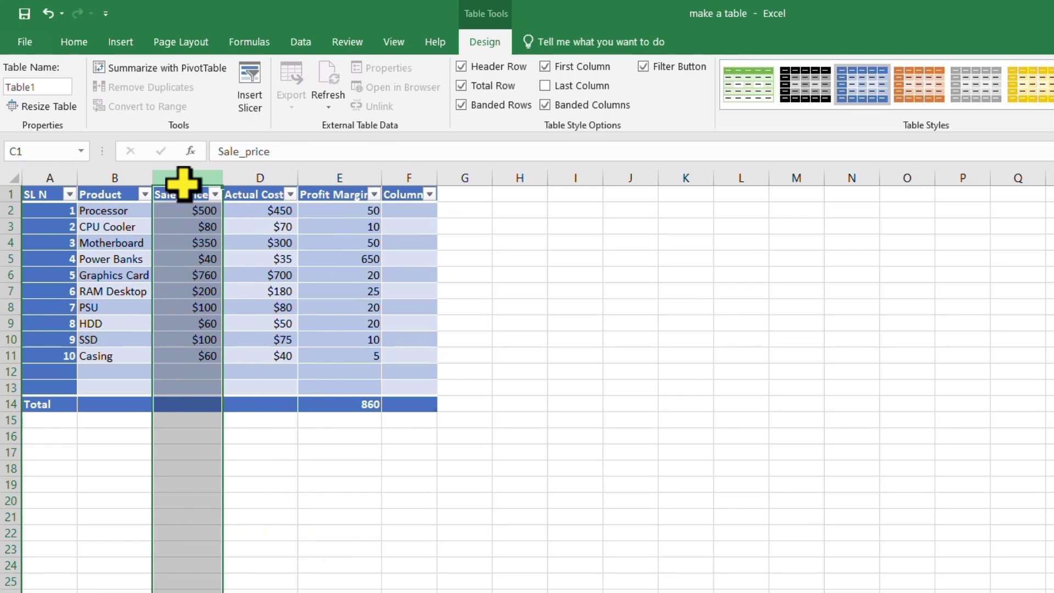
{"action": "left_click", "coordinate": [74, 42]}
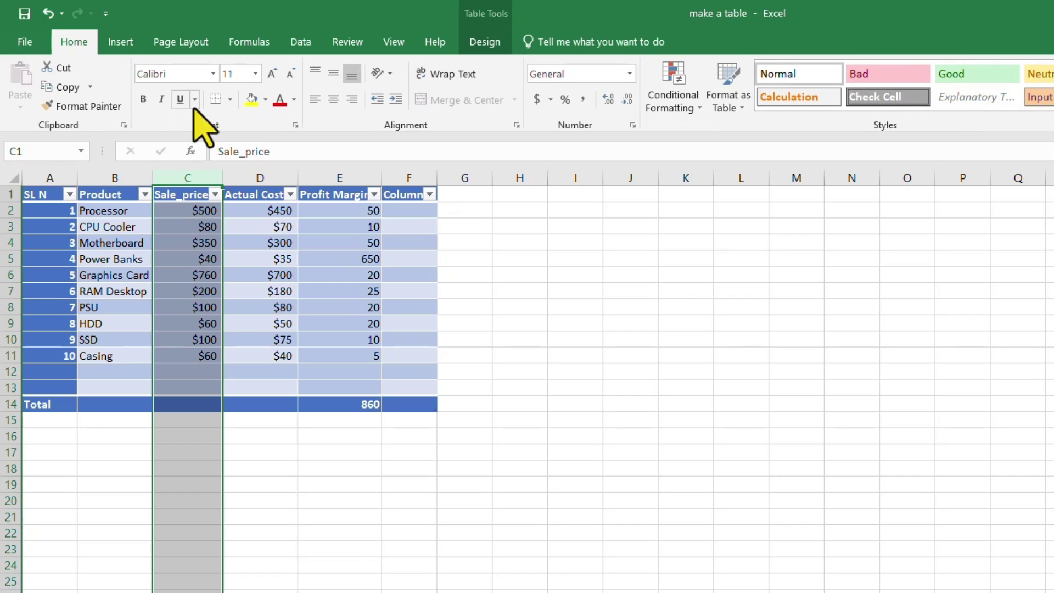
{"action": "left_click", "coordinate": [265, 99]}
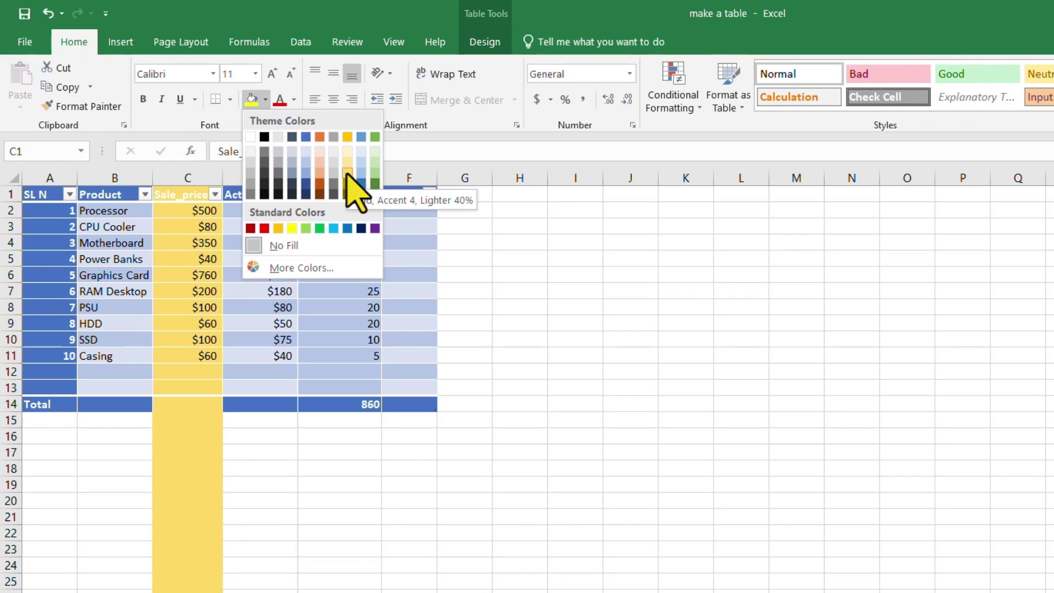
{"action": "left_click", "coordinate": [582, 322]}
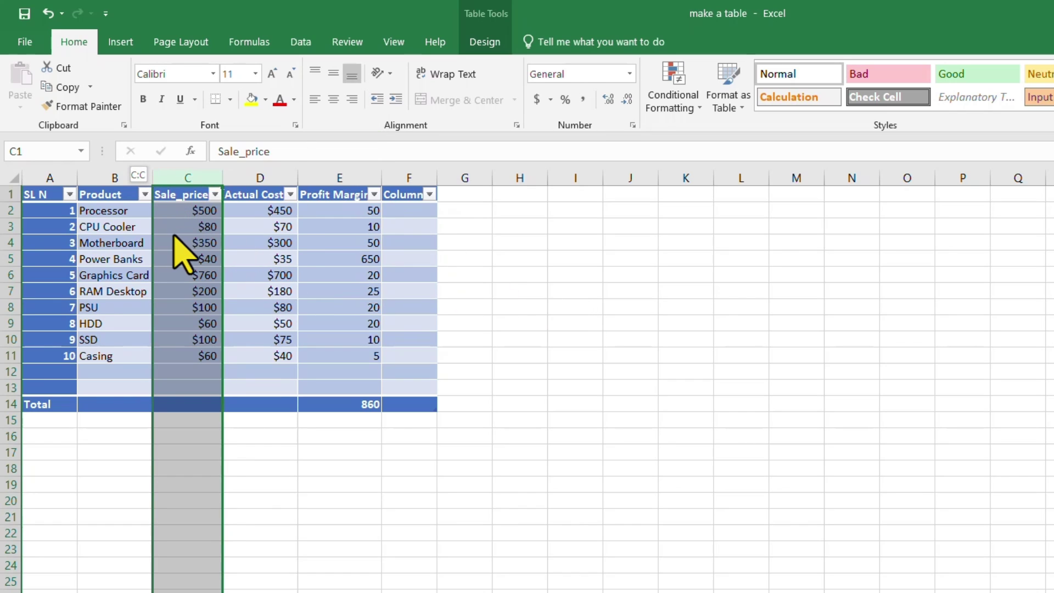
{"action": "left_click", "coordinate": [164, 209]}
{"action": "left_click_drag", "start_coordinate": [164, 209], "coordinate": [180, 362]}
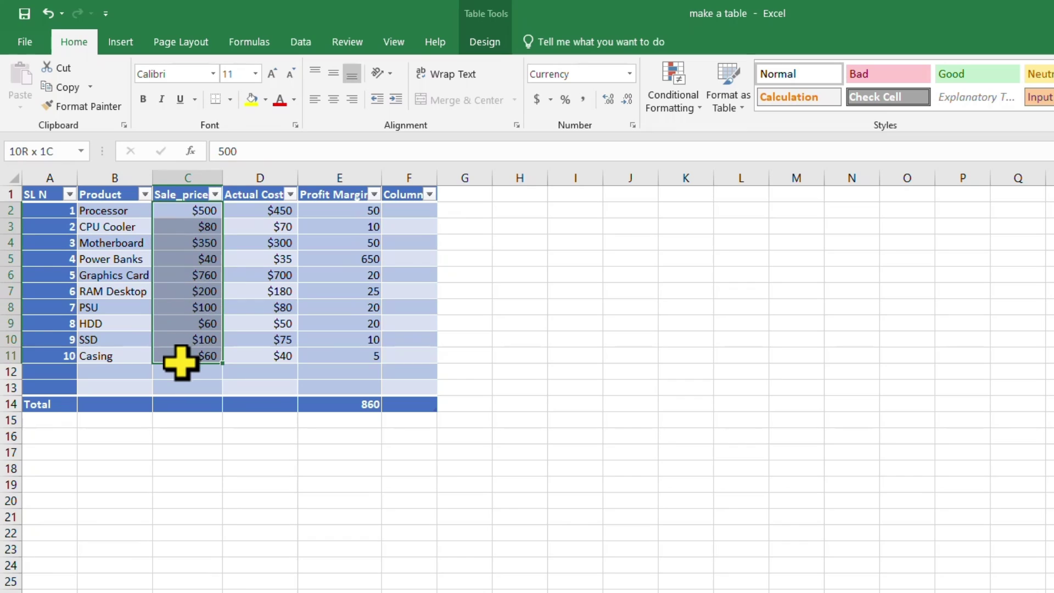
{"action": "left_click", "coordinate": [265, 99]}
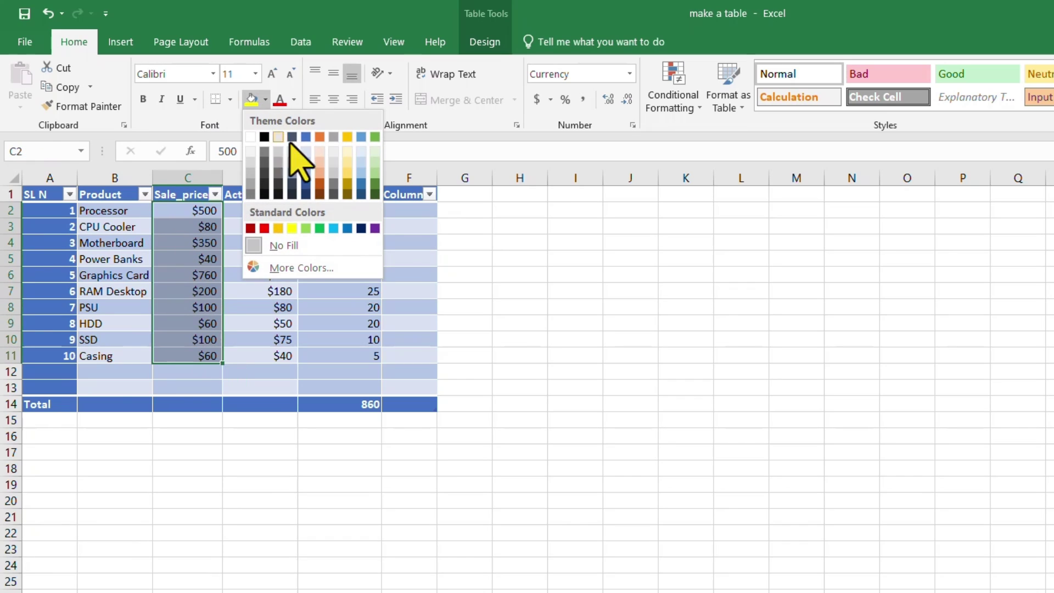
{"action": "left_click", "coordinate": [319, 172]}
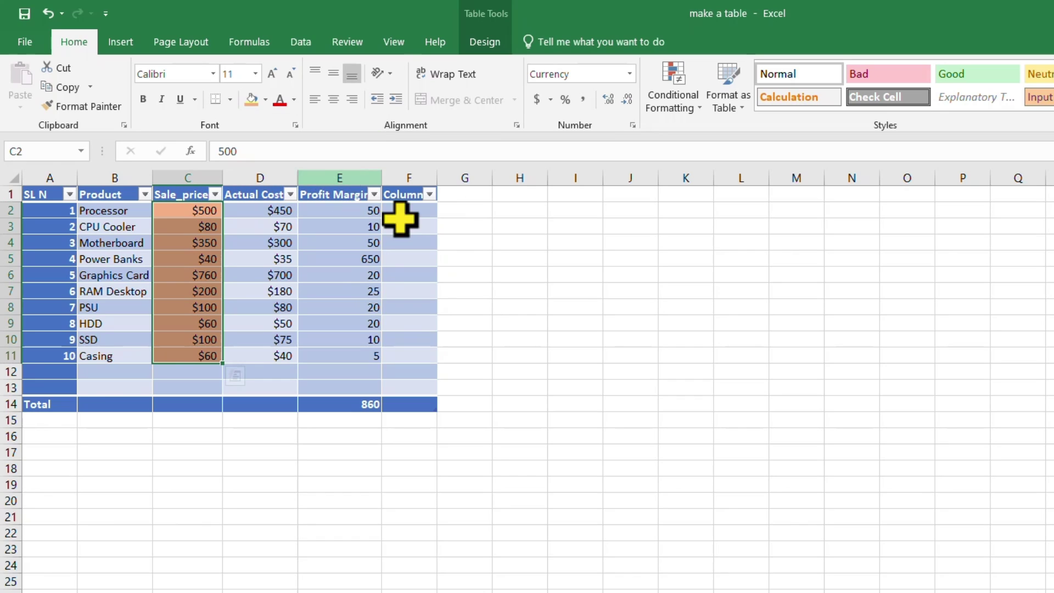
{"action": "left_click", "coordinate": [575, 324]}
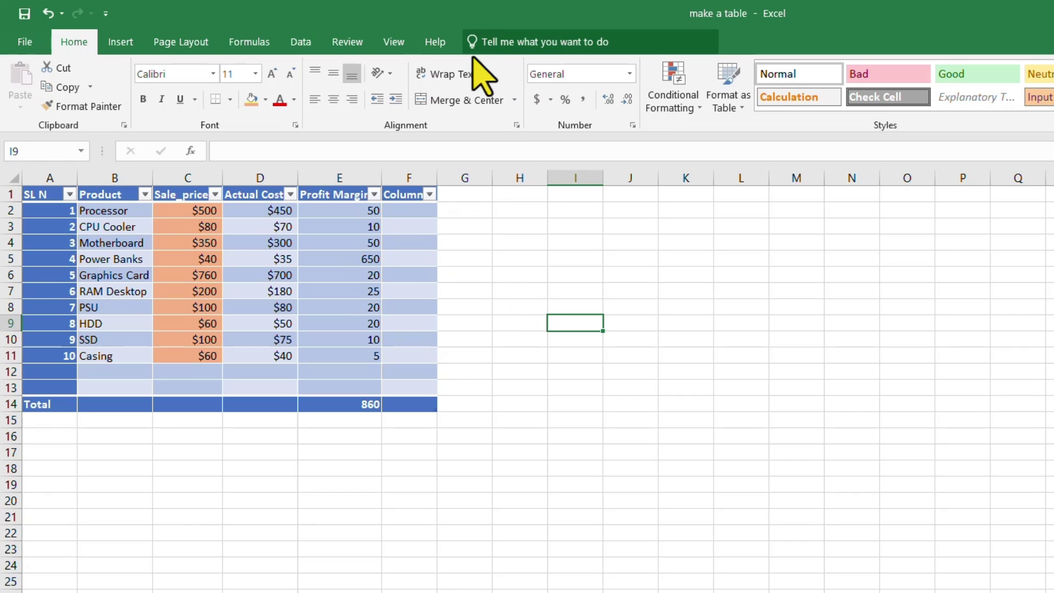
- Turn the table's Filter Button option off, then back on
{"action": "left_click", "coordinate": [357, 320]}
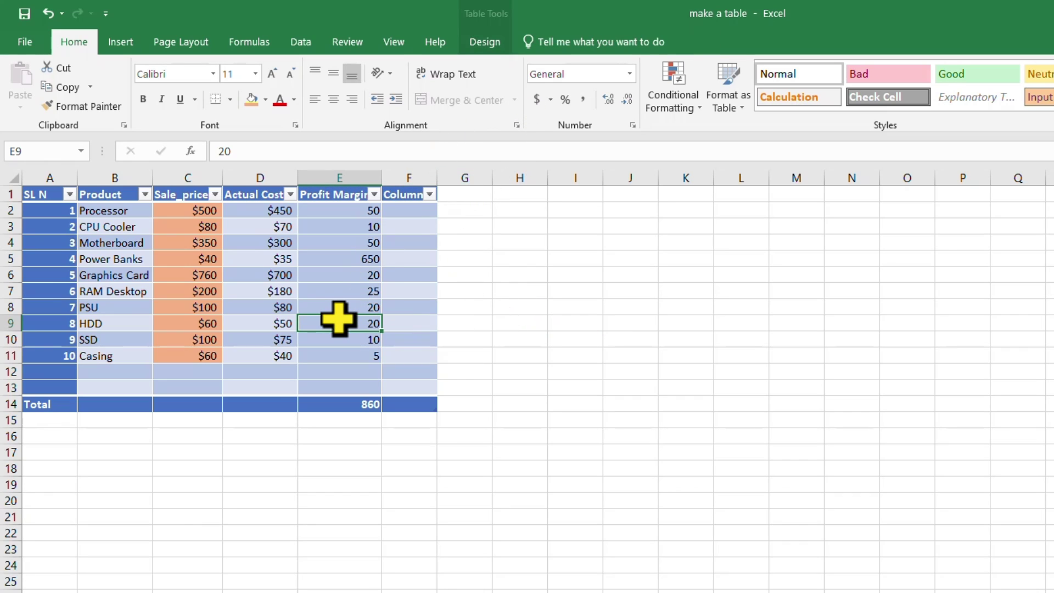
{"action": "left_click", "coordinate": [485, 42]}
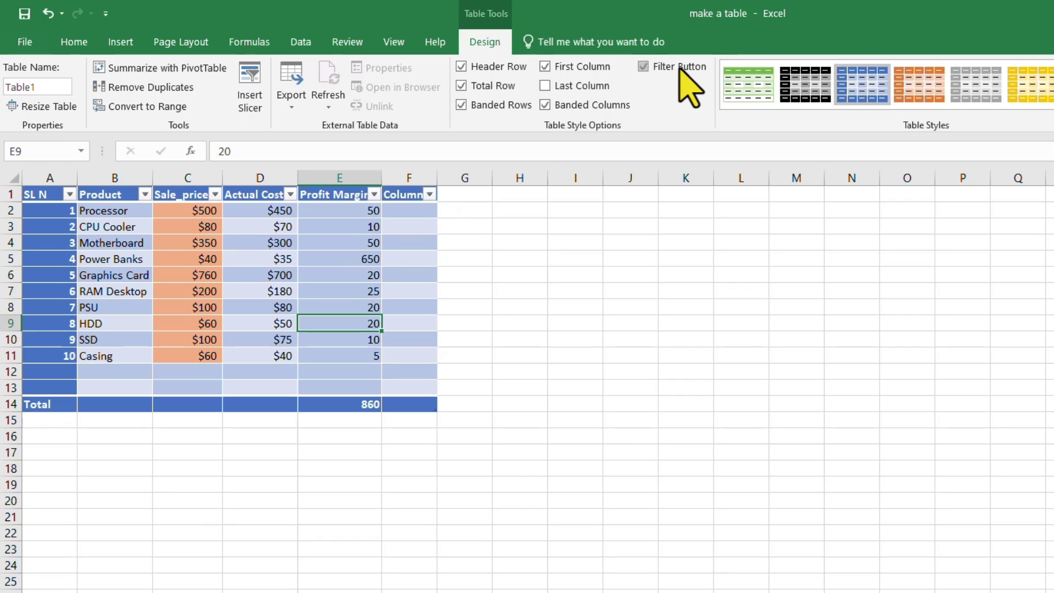
{"action": "left_click", "coordinate": [645, 65]}
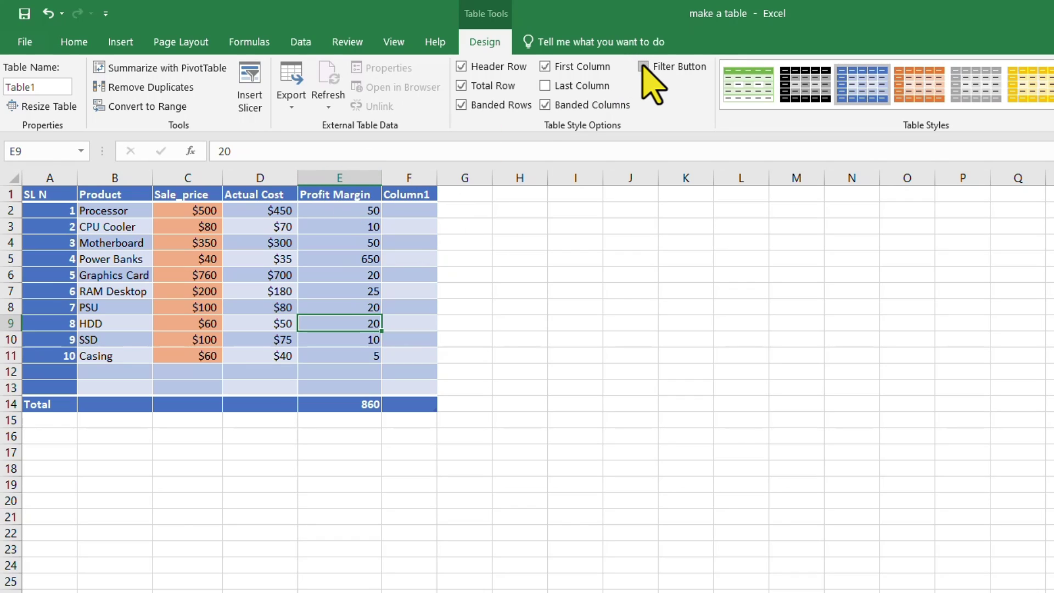
{"action": "left_click", "coordinate": [644, 66]}
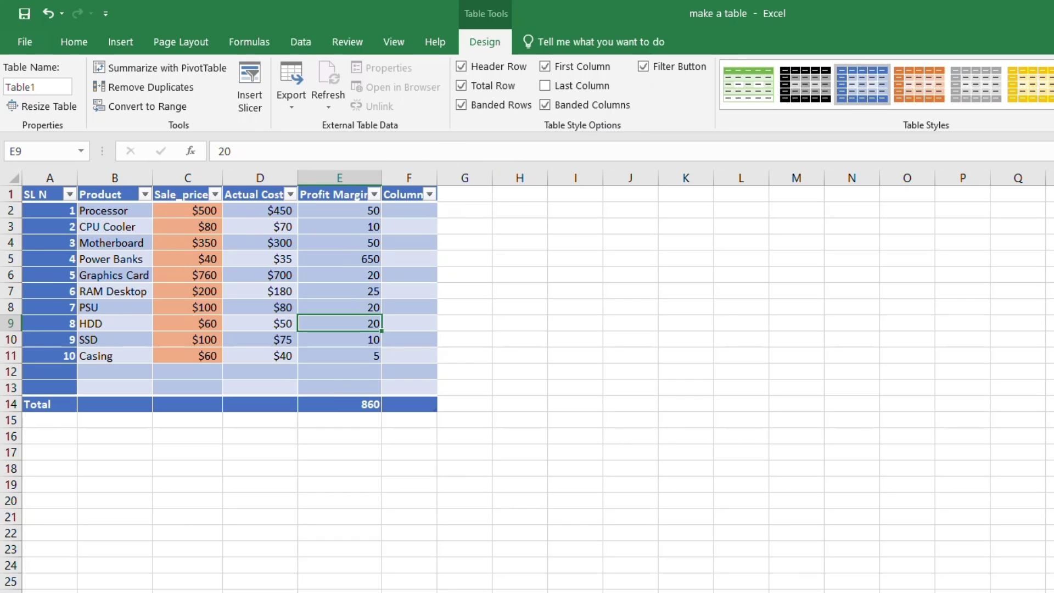
- Sort the table A to Z by Product
{"action": "scroll", "coordinate": [600, 329], "scroll_direction": "up", "scroll_amount": 4}
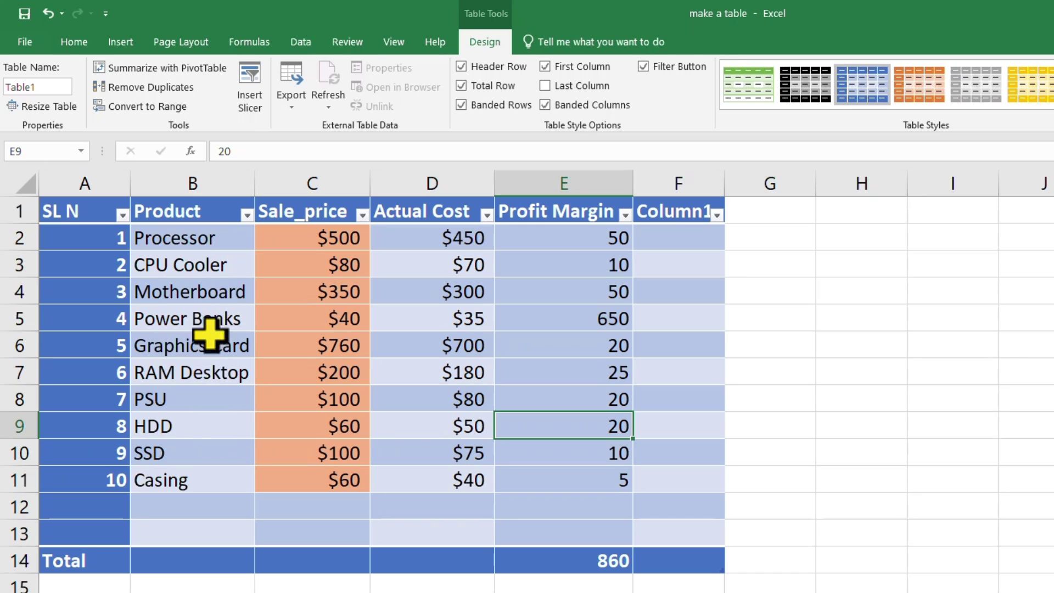
{"action": "left_click", "coordinate": [247, 214]}
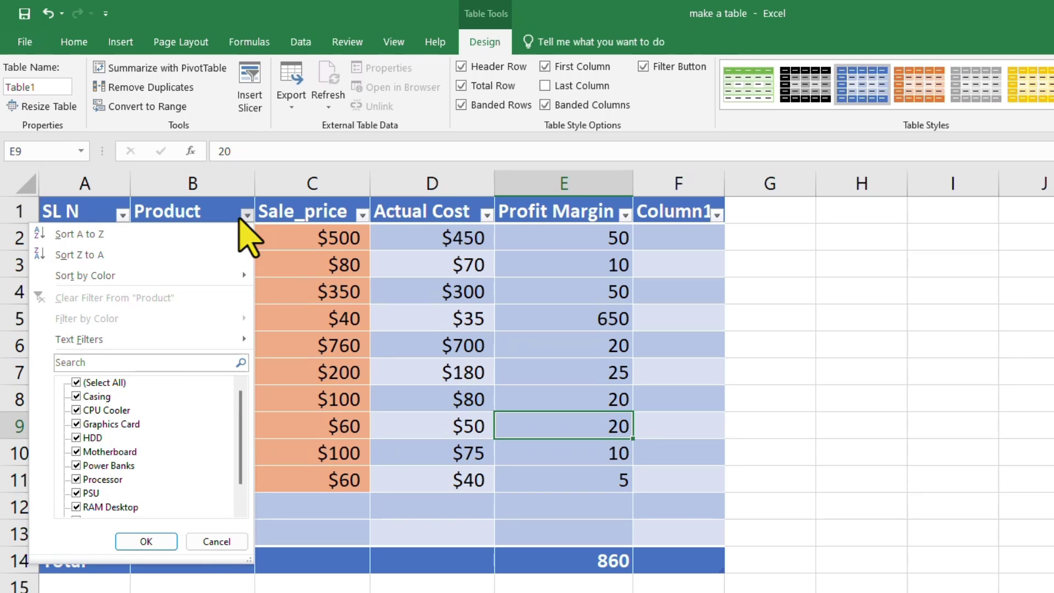
{"action": "left_click", "coordinate": [134, 235]}
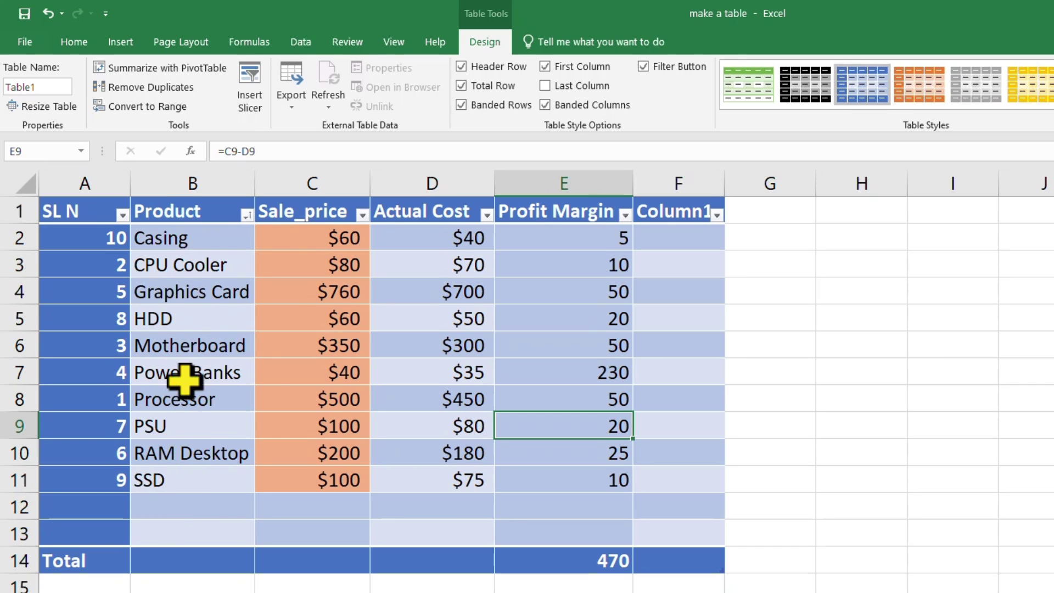
- Filter Product to HDD only, then clear the filter so all ten rows show
{"action": "left_click", "coordinate": [246, 214]}
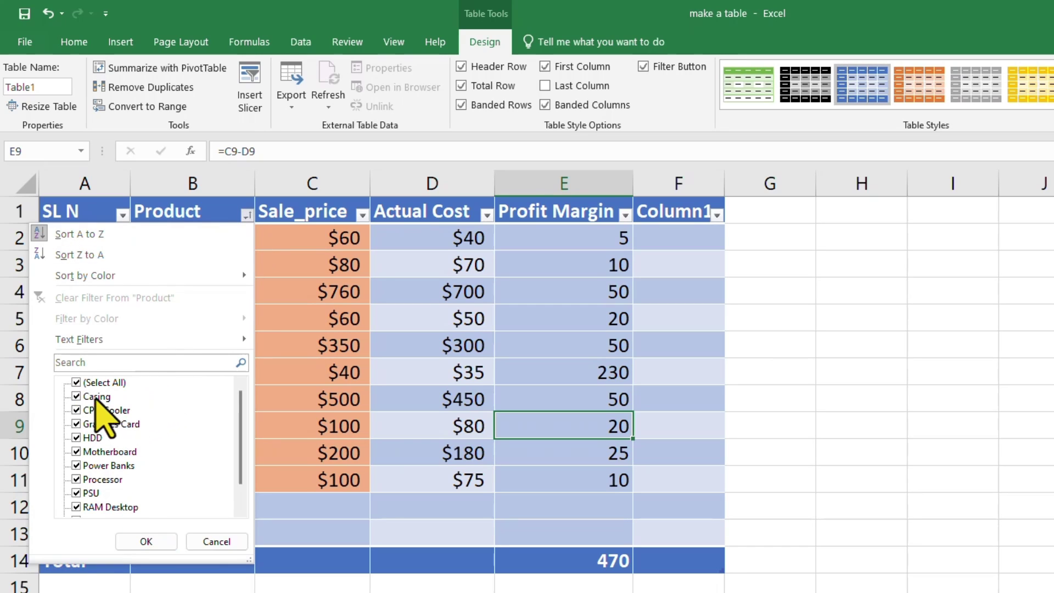
{"action": "left_click", "coordinate": [76, 382]}
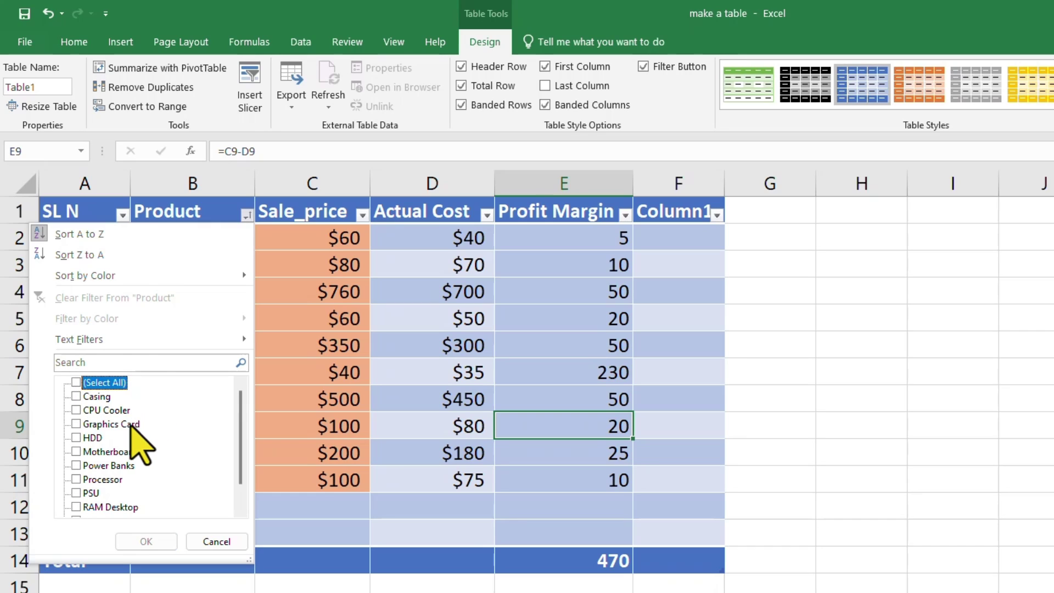
{"action": "left_click", "coordinate": [77, 438]}
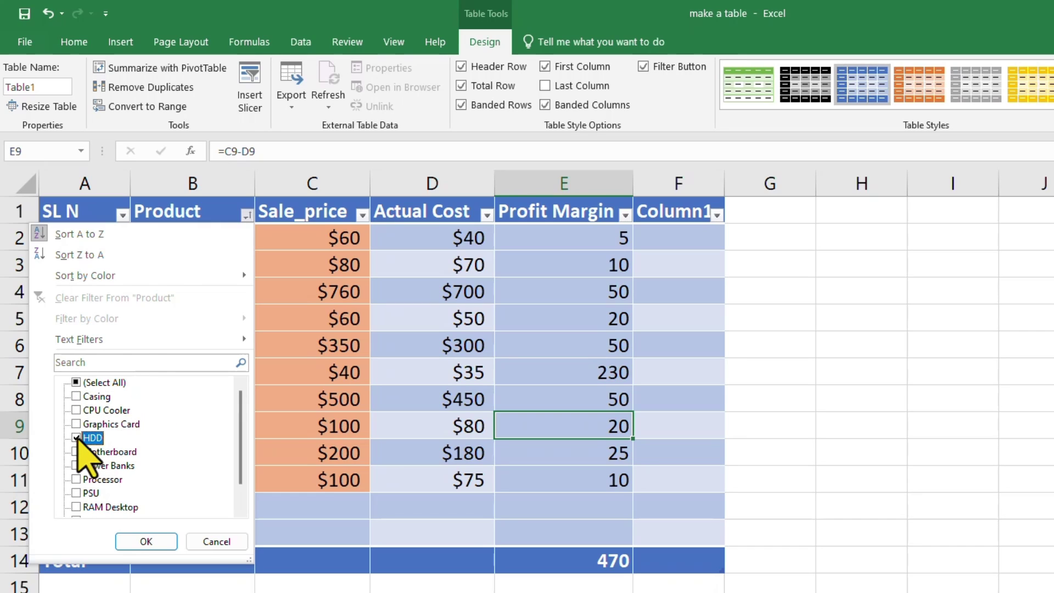
{"action": "left_click", "coordinate": [146, 541]}
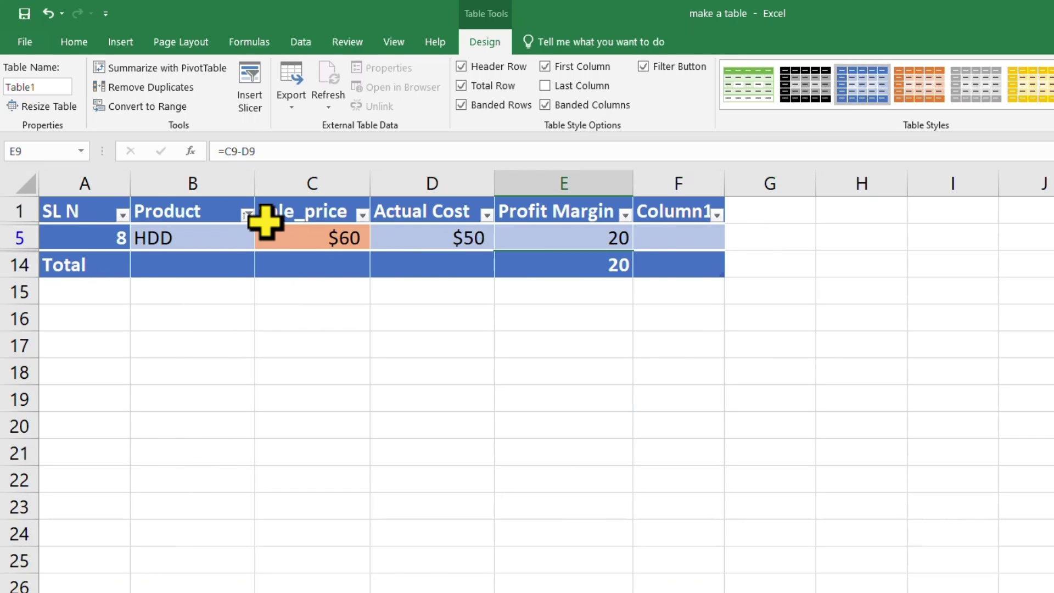
{"action": "left_click", "coordinate": [247, 215]}
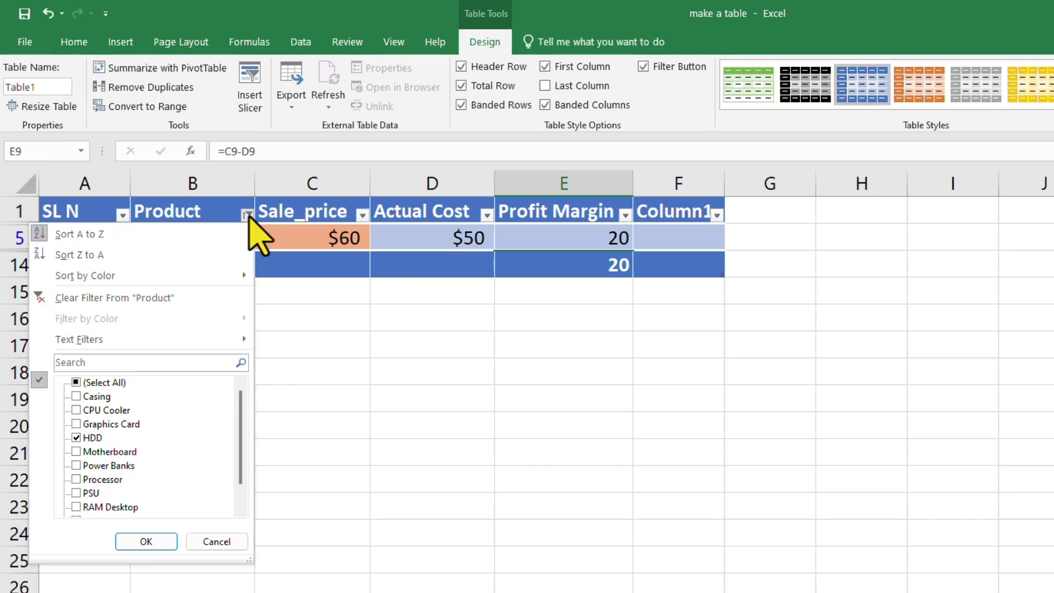
{"action": "left_click", "coordinate": [127, 299]}
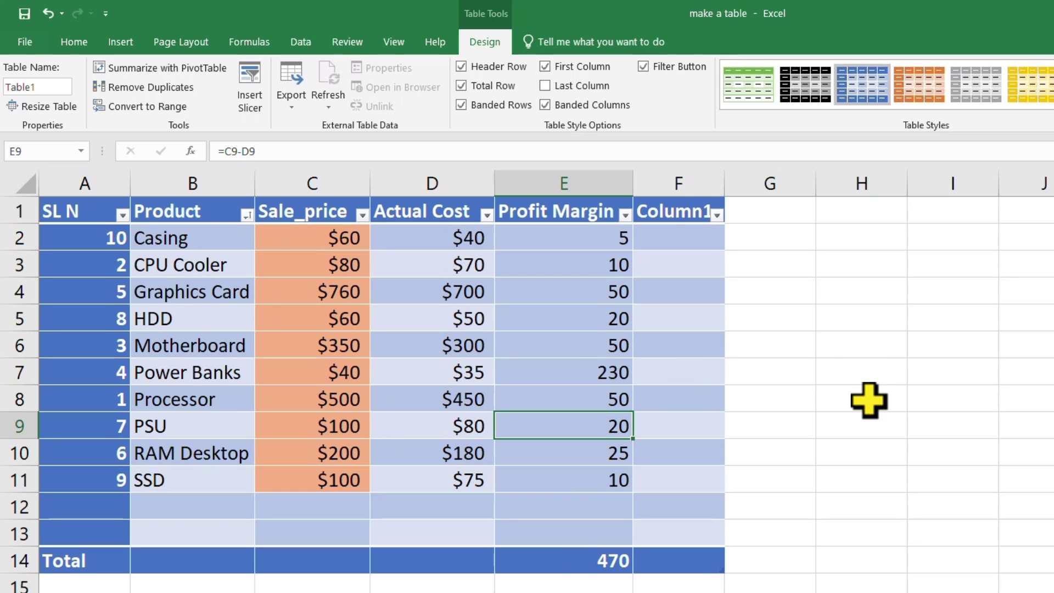
- Delete blank rows 13 and 12 so the Total row moves up to row 12
{"action": "left_click", "coordinate": [868, 400]}
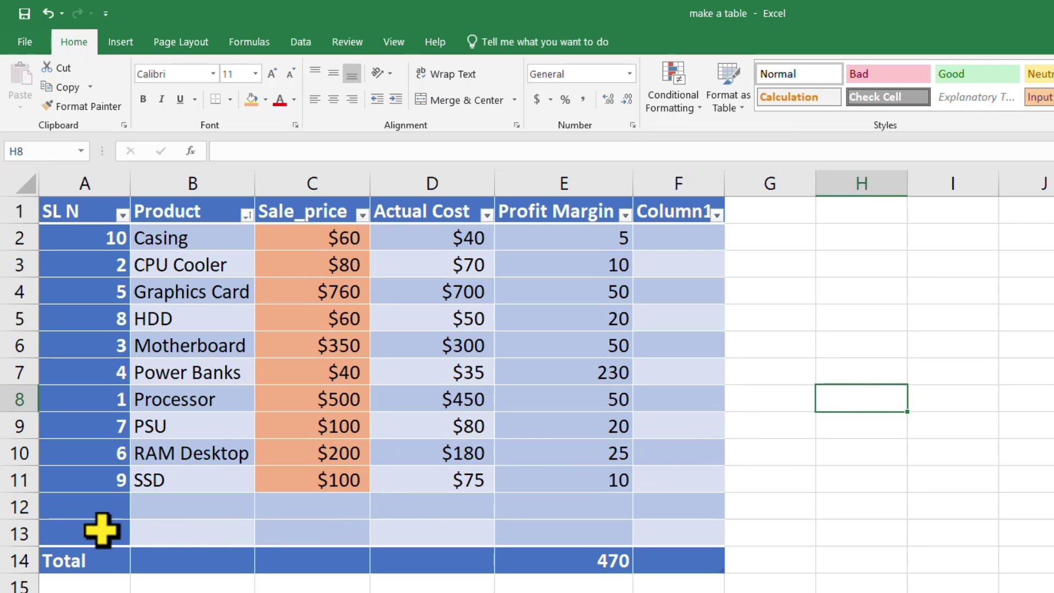
{"action": "left_click", "coordinate": [14, 532]}
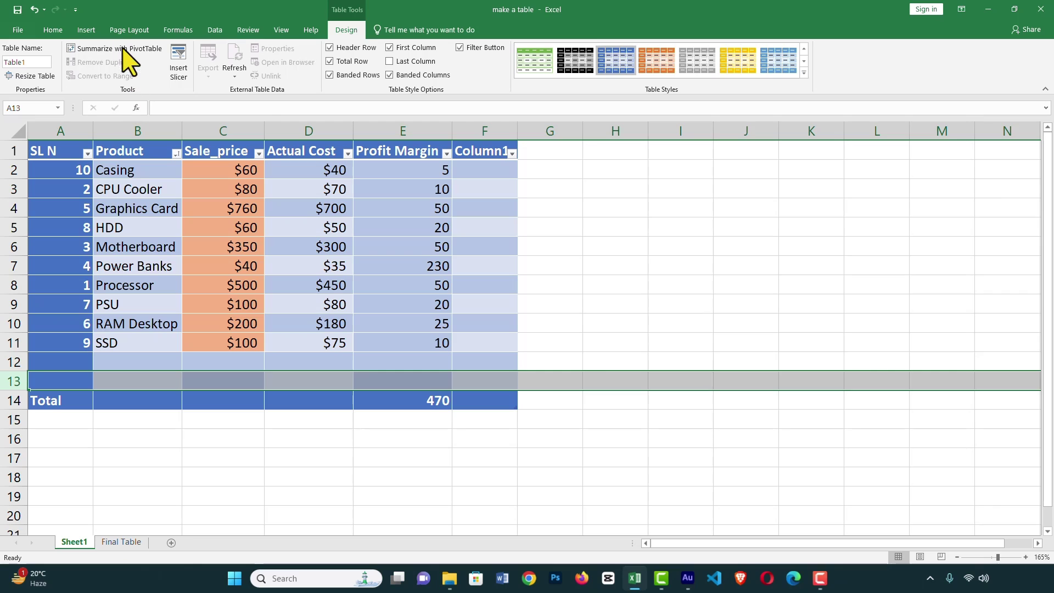
{"action": "left_click", "coordinate": [58, 32]}
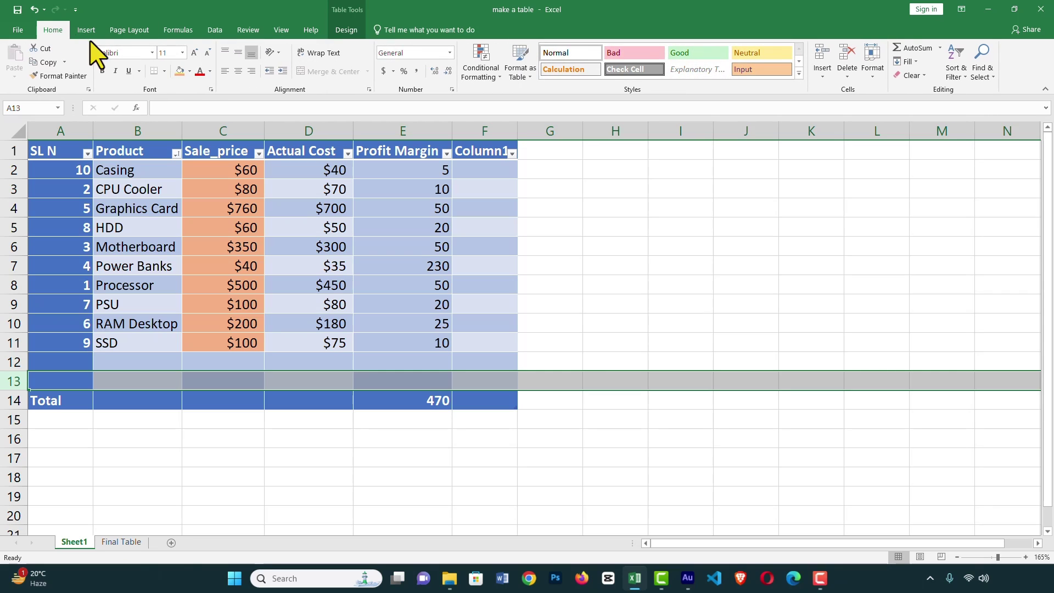
{"action": "left_click", "coordinate": [848, 55]}
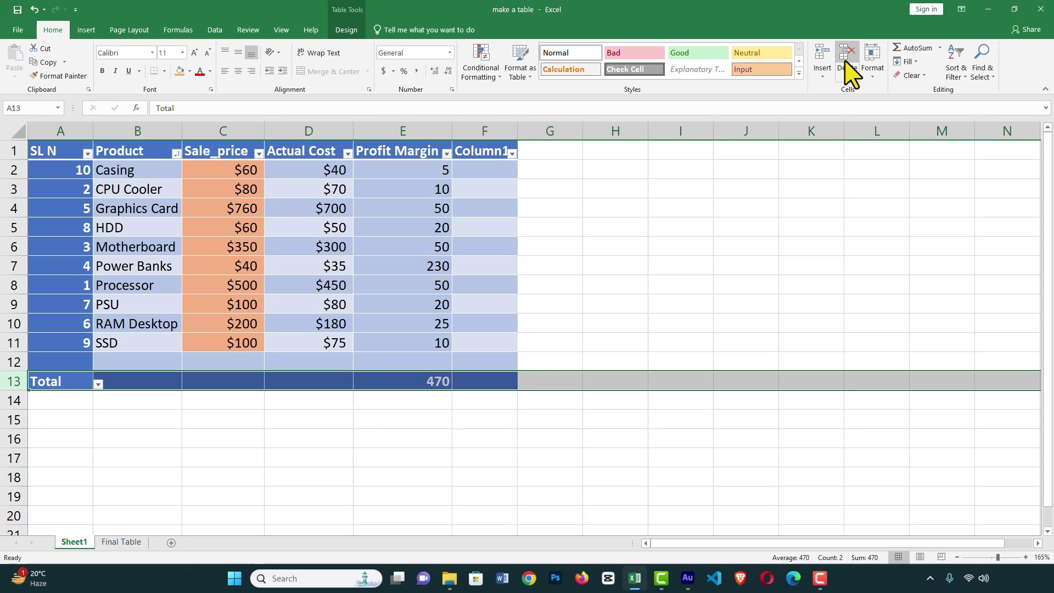
{"action": "left_click", "coordinate": [10, 362]}
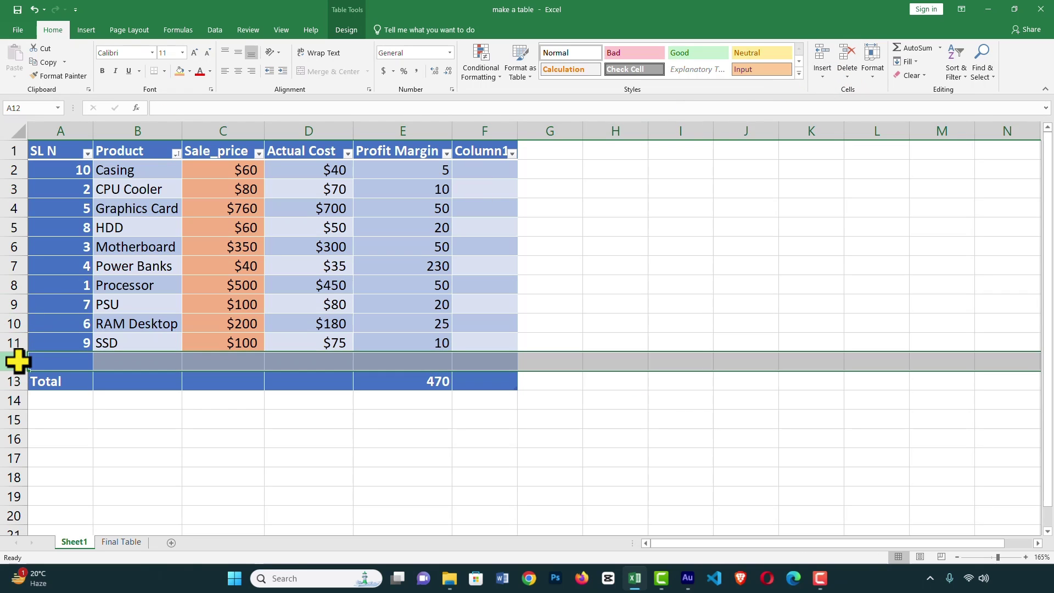
{"action": "left_click", "coordinate": [848, 57]}
{"action": "left_click", "coordinate": [381, 438]}
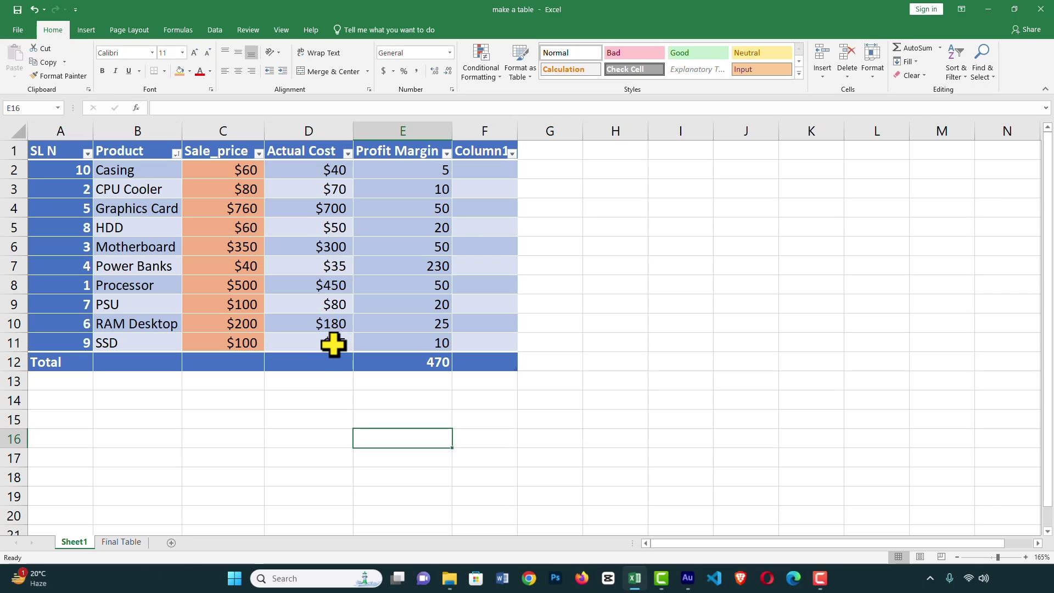
- AutoSum the Total row cells D12 (Actual Cost, 1980) and C12 (Sale_price, 2250)
{"action": "left_click", "coordinate": [329, 366]}
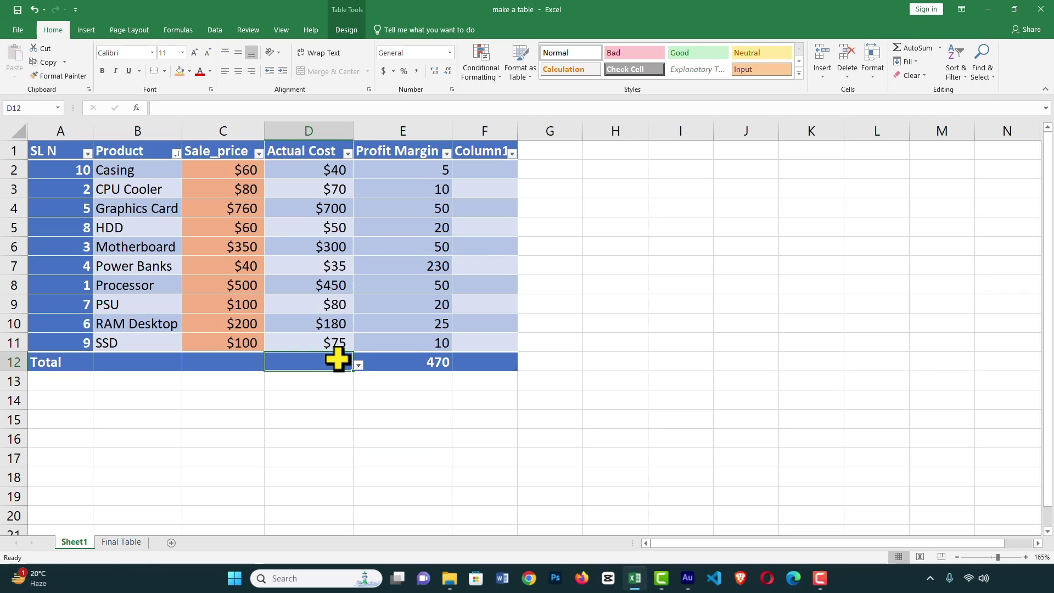
{"action": "left_click", "coordinate": [922, 48]}
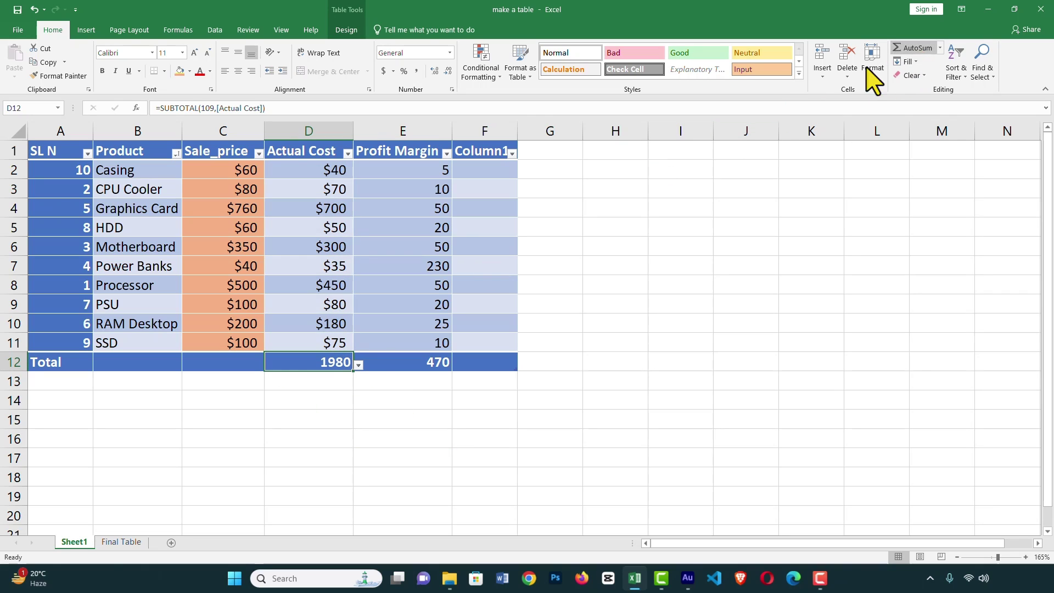
{"action": "left_click", "coordinate": [230, 365]}
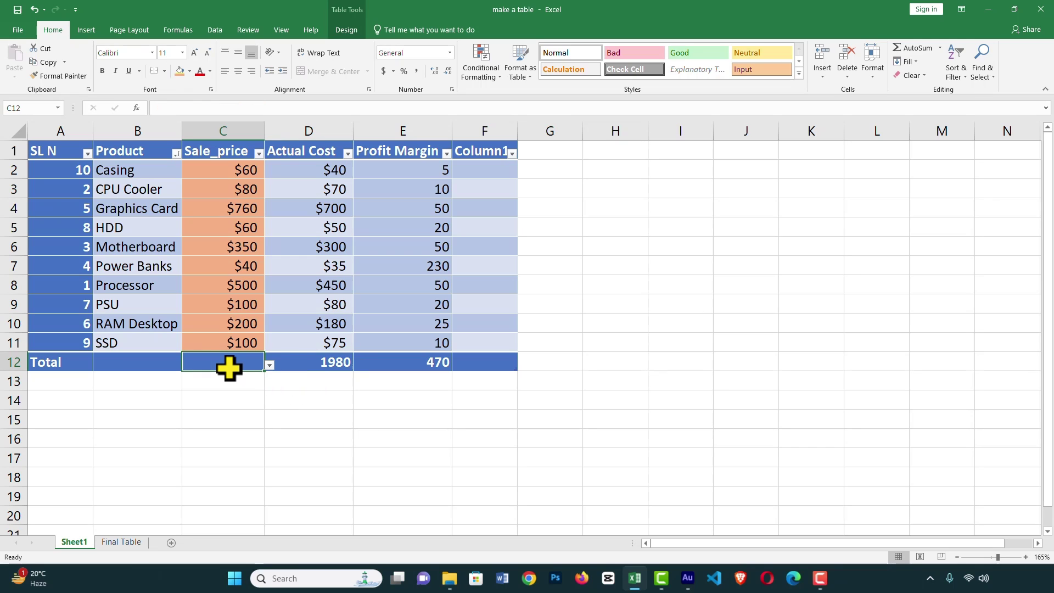
{"action": "left_click", "coordinate": [926, 49]}
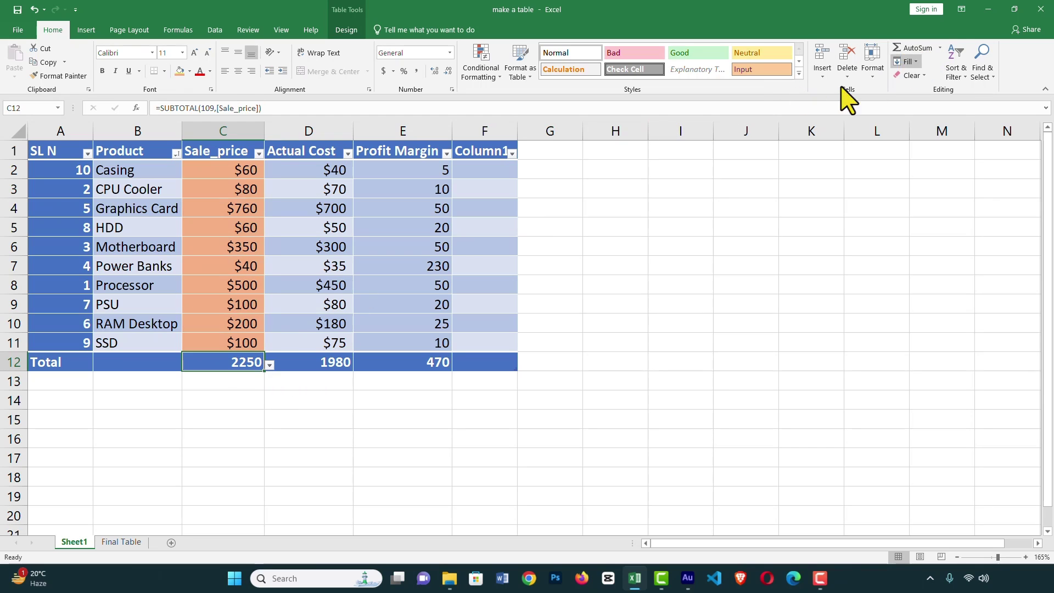
{"action": "left_click", "coordinate": [541, 291]}
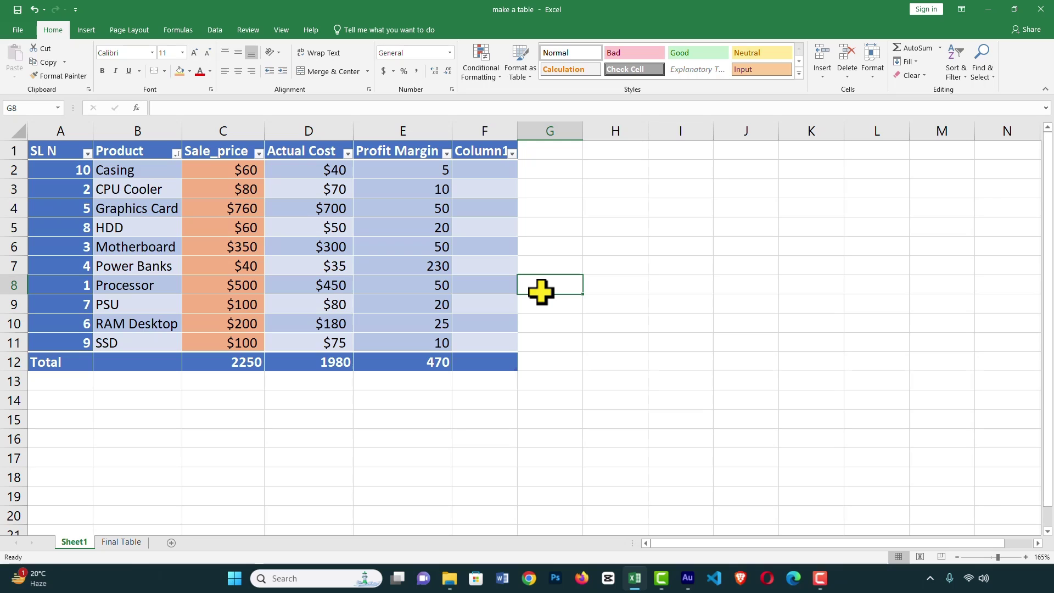